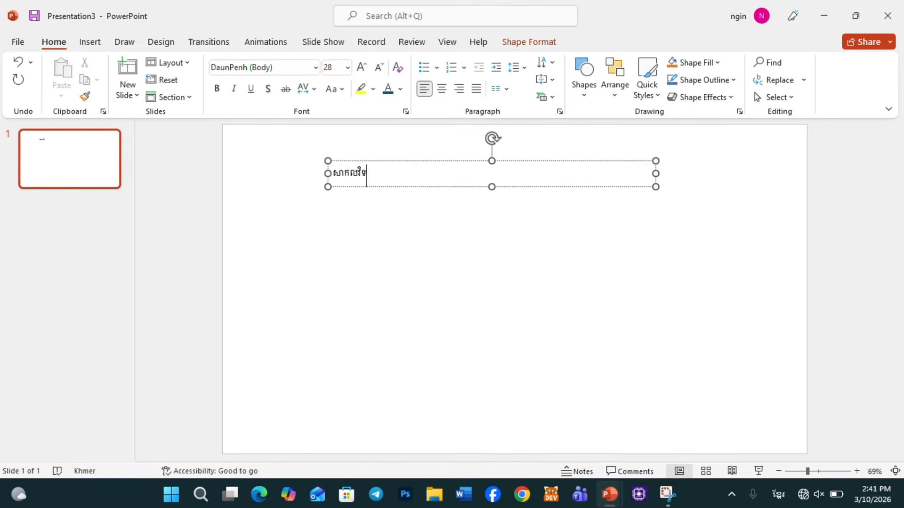
Complete the title text in the text box so it reads "សាកលវិទ្យាល័យ ប៊ែលធី អន្តរជាតិ"
{"action": "type", "text": "ា"}
{"action": "key", "text": "BackSpace"}
{"action": "type", "text": "ល"}
{"action": "type", "text": "័"}
{"action": "type", "text": "័យ"}
{"action": "type", "text": " ប"}
{"action": "type", "text": "៊ែលប"}
{"action": "type", "text": "ី"}
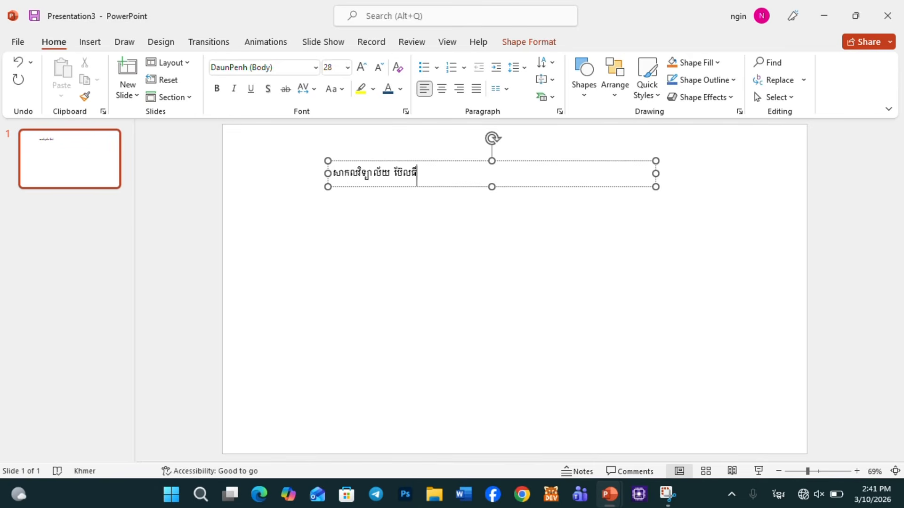
{"action": "type", "text": " អន្តរជាតិ"}
Format the whole Khmer title in the Khmer OS Muol Light font at size 24
{"action": "left_click", "coordinate": [378, 187]}
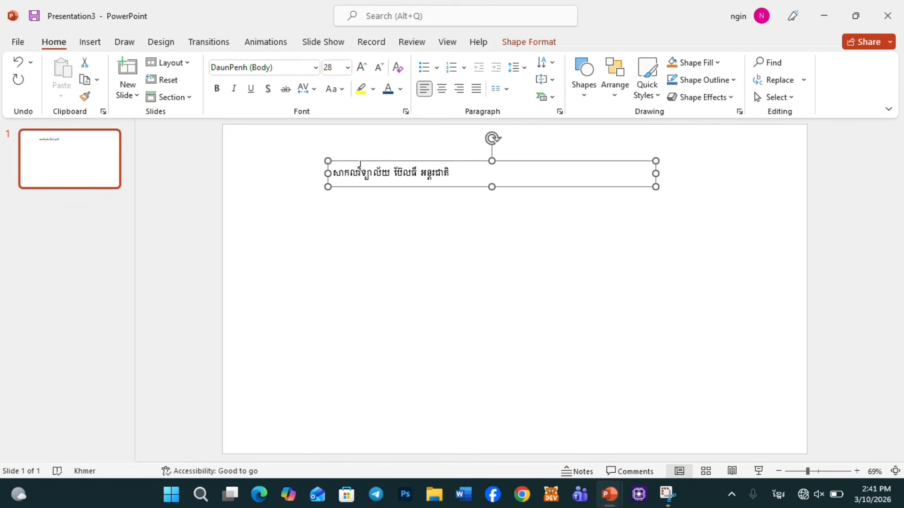
{"action": "left_click", "coordinate": [316, 69]}
{"action": "scroll", "coordinate": [262, 312], "scroll_direction": "down", "scroll_amount": 20}
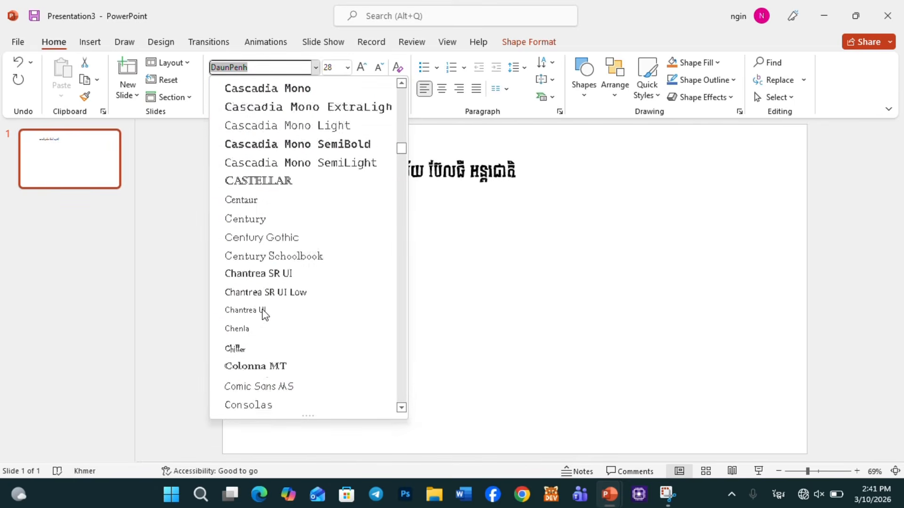
{"action": "scroll", "coordinate": [265, 313], "scroll_direction": "down", "scroll_amount": 20}
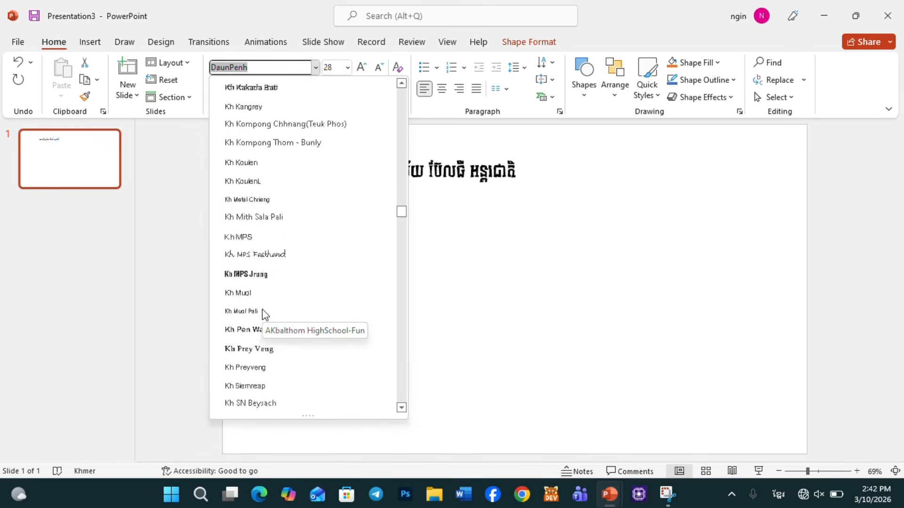
{"action": "scroll", "coordinate": [266, 313], "scroll_direction": "down", "scroll_amount": 20}
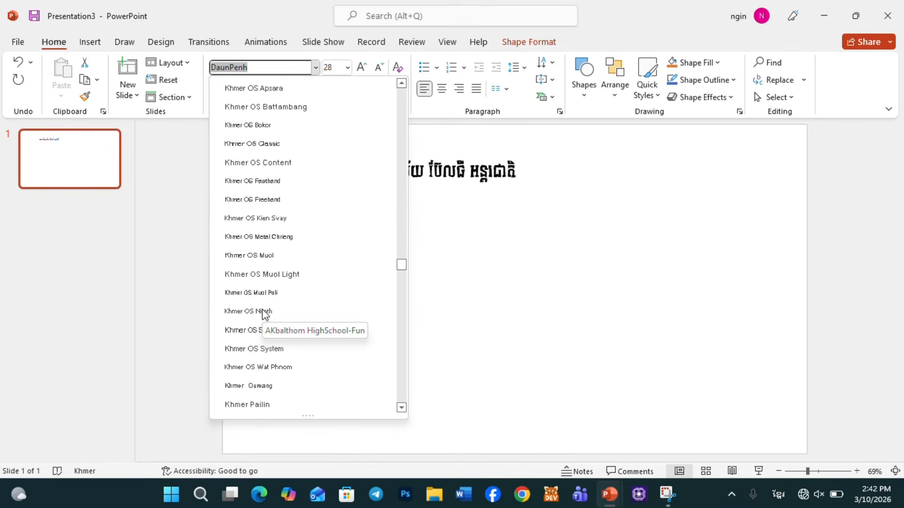
{"action": "scroll", "coordinate": [265, 313], "scroll_direction": "up", "scroll_amount": 1}
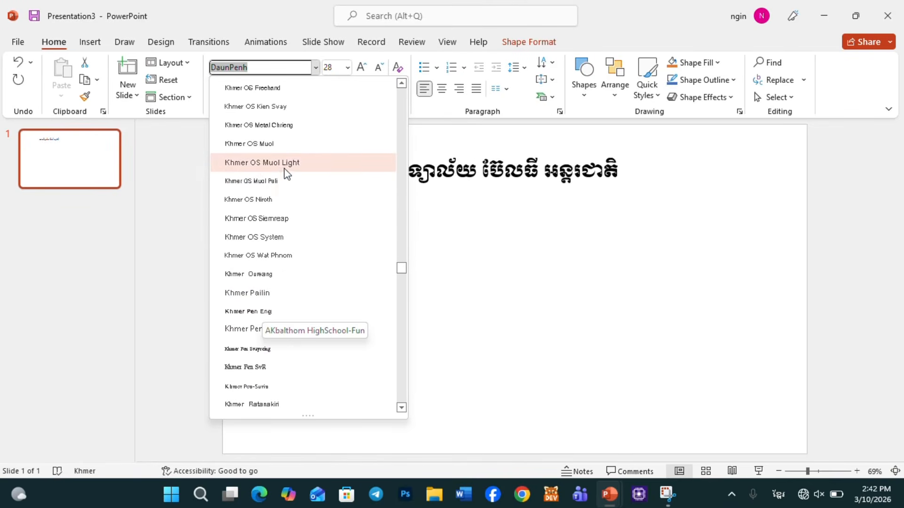
{"action": "left_click", "coordinate": [280, 173]}
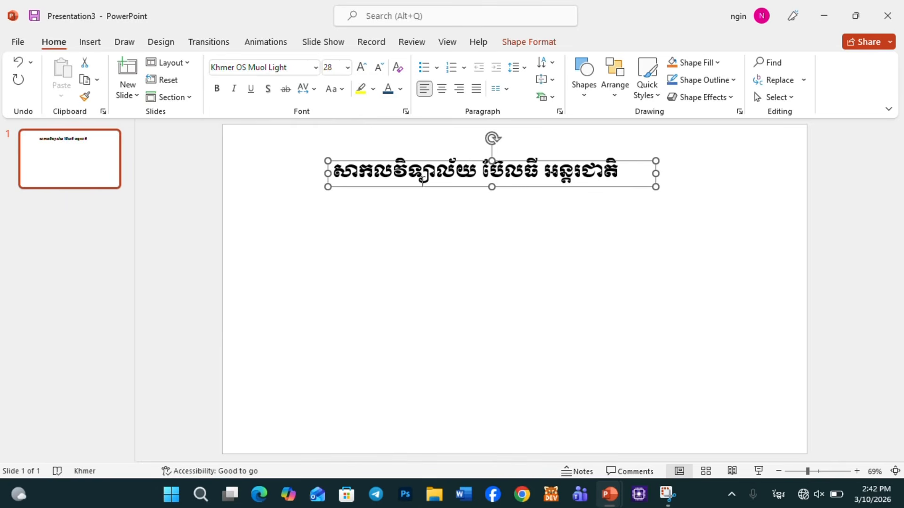
{"action": "left_click", "coordinate": [348, 67]}
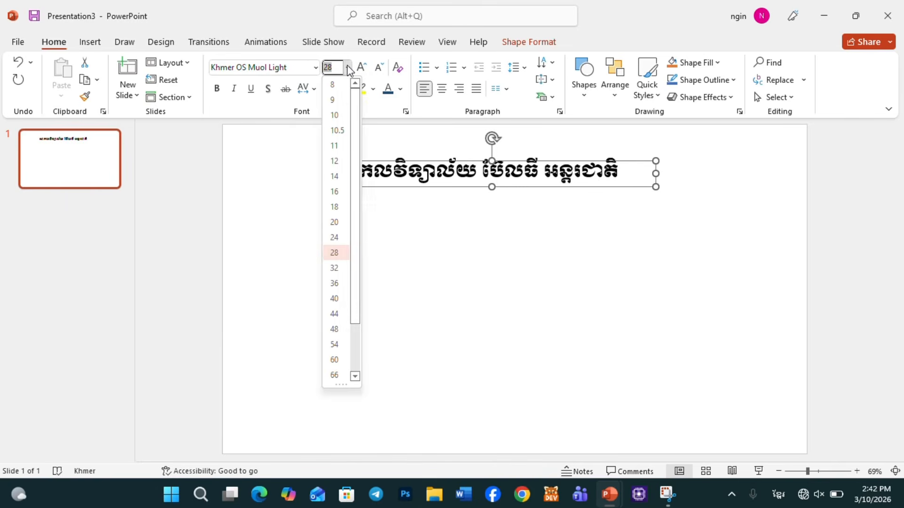
{"action": "left_click", "coordinate": [343, 238]}
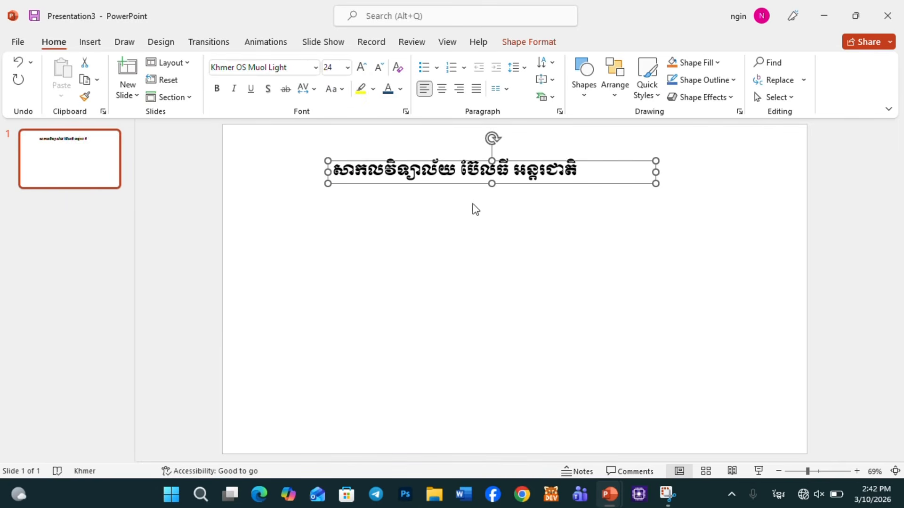
Shift the Khmer title box to the right on the slide and colour its text in the darkest blue theme shade
{"action": "left_click_drag", "start_coordinate": [464, 185], "coordinate": [522, 187]}
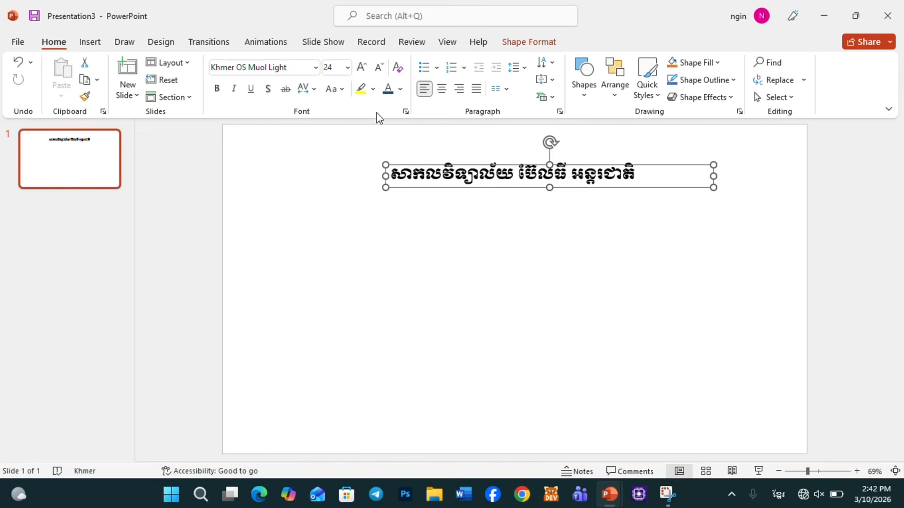
{"action": "left_click", "coordinate": [400, 89]}
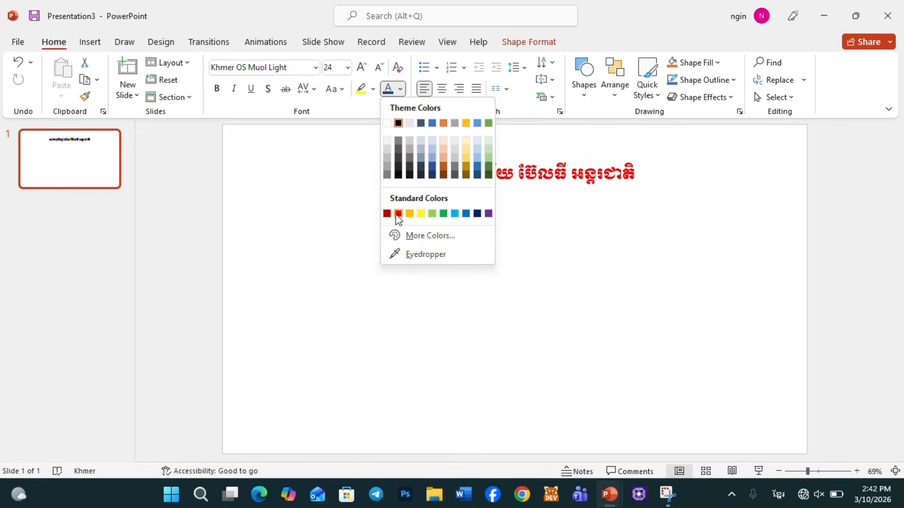
{"action": "left_click", "coordinate": [477, 174]}
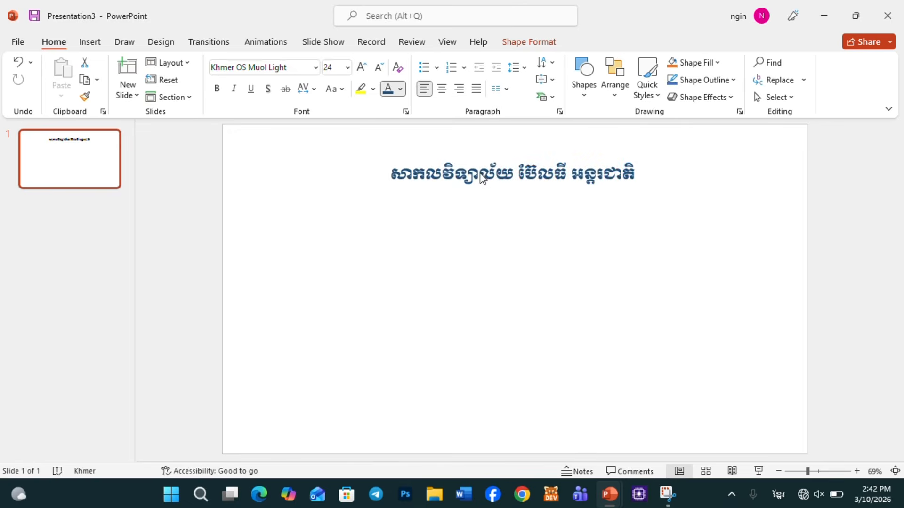
Toggle italic, bold, underline and text shadow on and off for the Khmer title, ending with the box deselected
{"action": "left_click", "coordinate": [234, 89]}
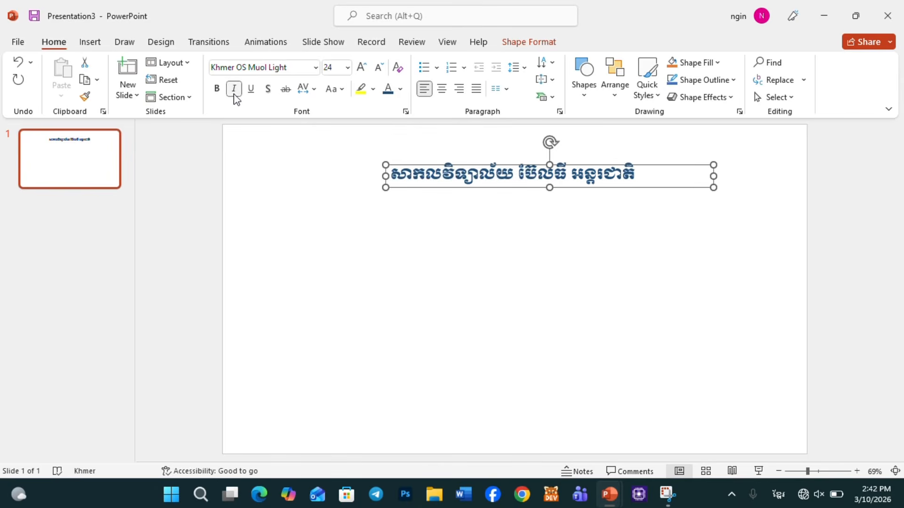
{"action": "left_click", "coordinate": [234, 89]}
{"action": "left_click", "coordinate": [217, 90]}
{"action": "left_click", "coordinate": [216, 91]}
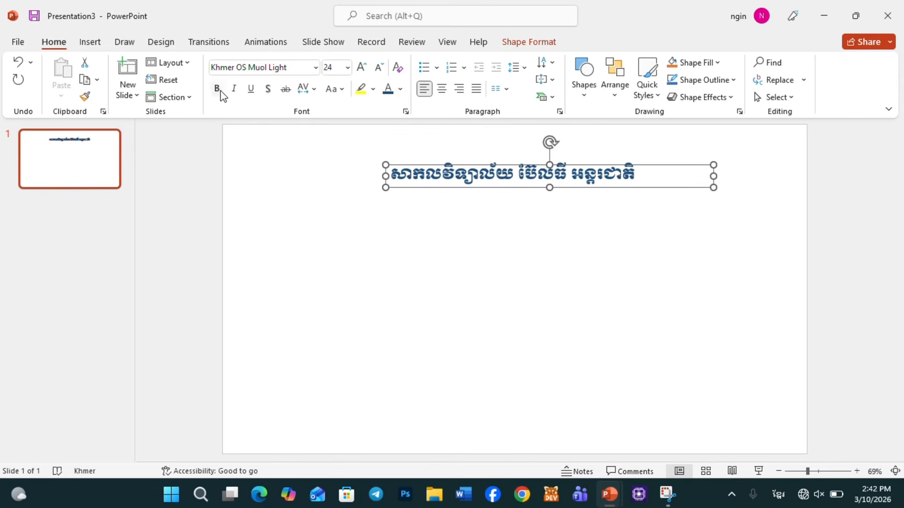
{"action": "left_click", "coordinate": [257, 95]}
{"action": "left_click", "coordinate": [257, 95]}
{"action": "left_click", "coordinate": [257, 94]}
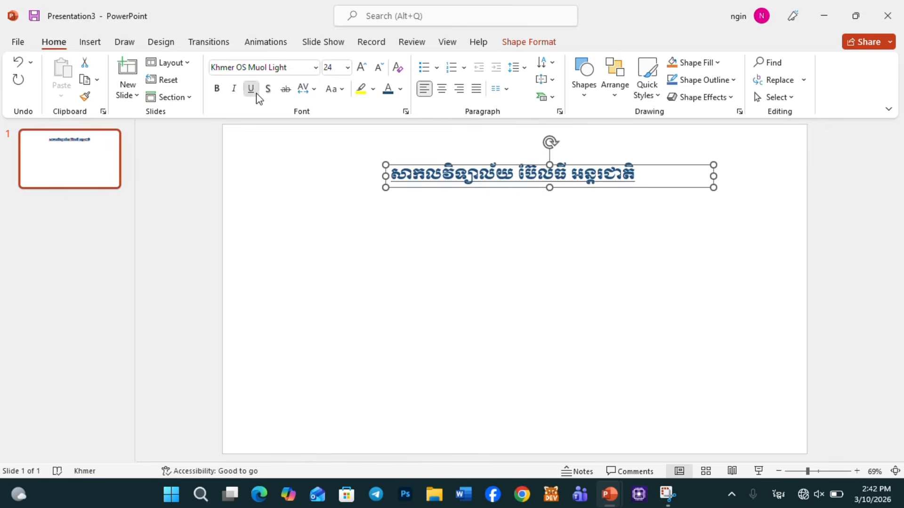
{"action": "left_click", "coordinate": [257, 94]}
{"action": "left_click", "coordinate": [269, 93]}
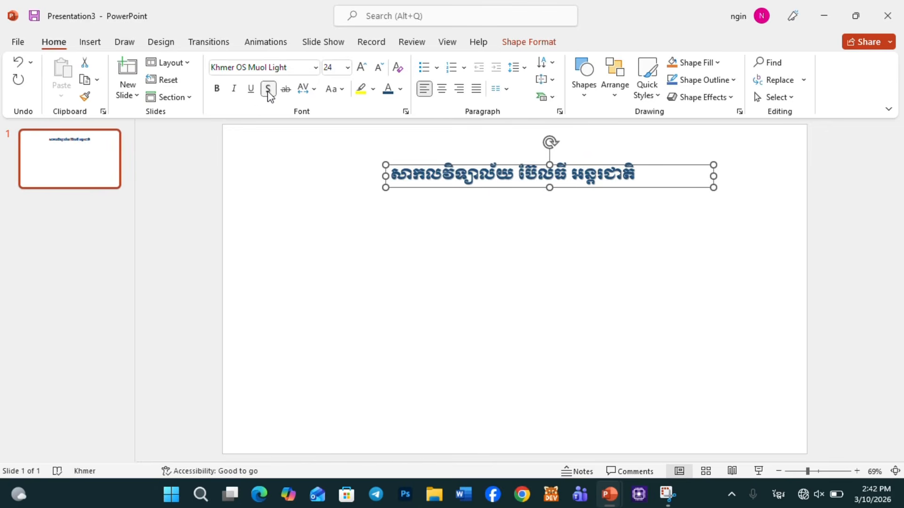
{"action": "left_click", "coordinate": [268, 94]}
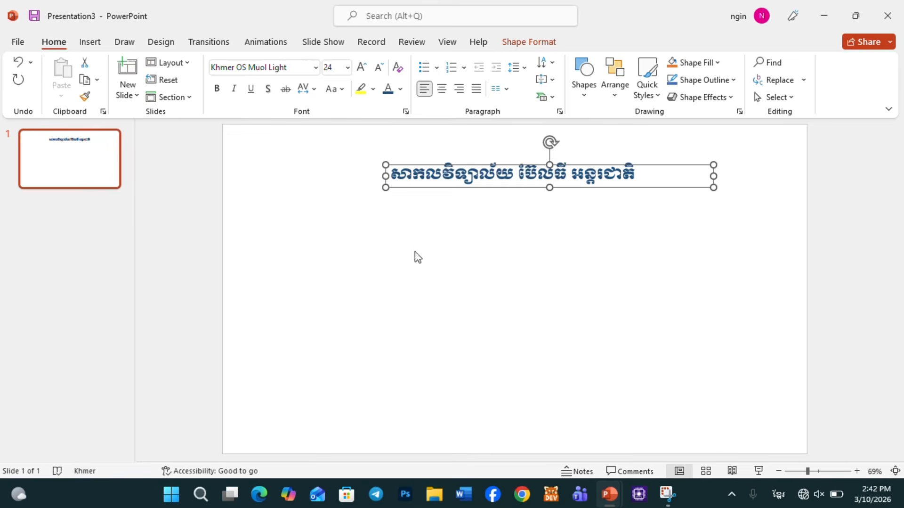
{"action": "left_click", "coordinate": [506, 323]}
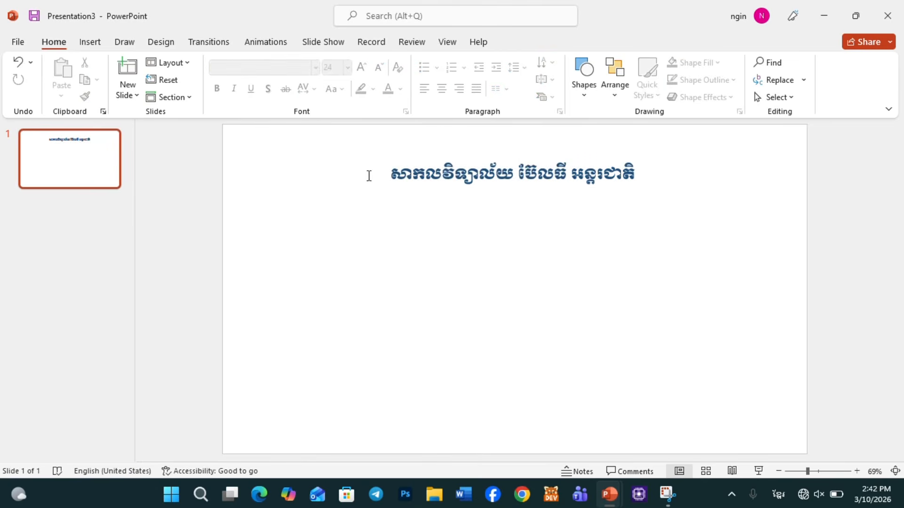
Insert the university logo image Picture1 from the device's Gallery folder onto the slide
{"action": "left_click", "coordinate": [98, 42]}
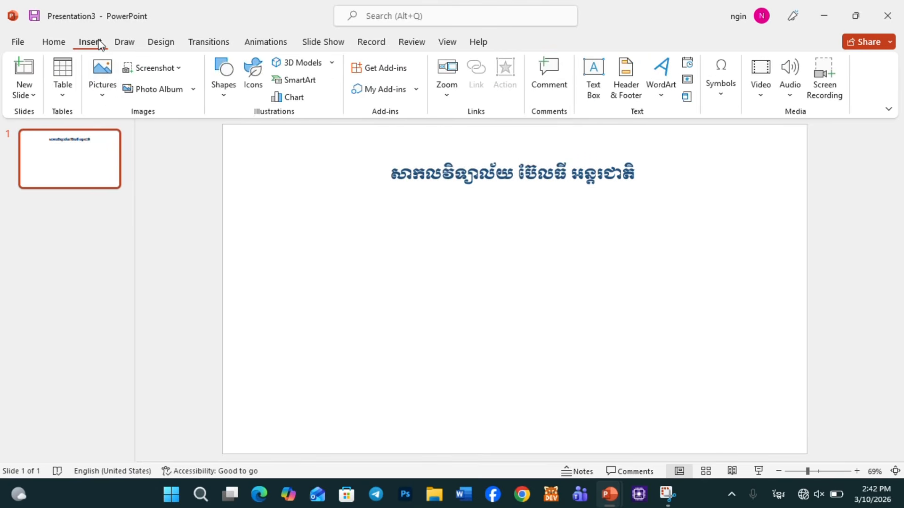
{"action": "left_click", "coordinate": [109, 97]}
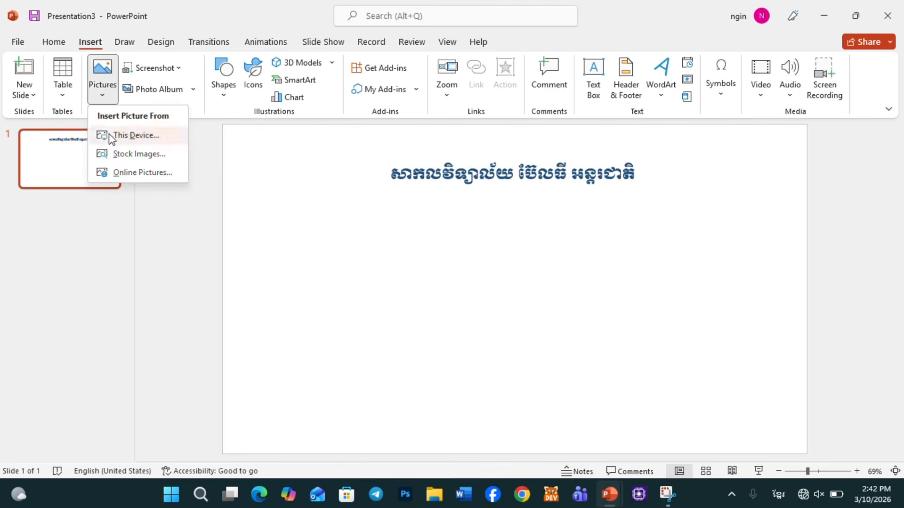
{"action": "left_click", "coordinate": [111, 136]}
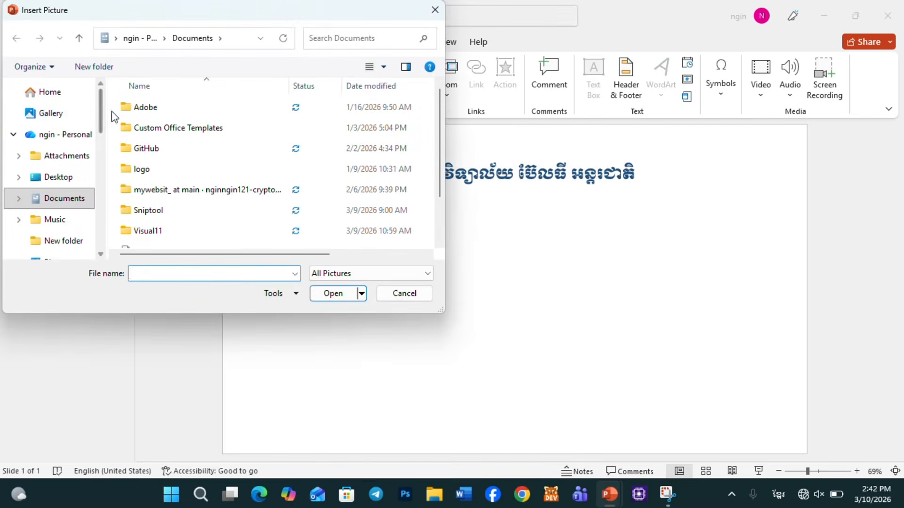
{"action": "left_click", "coordinate": [50, 113]}
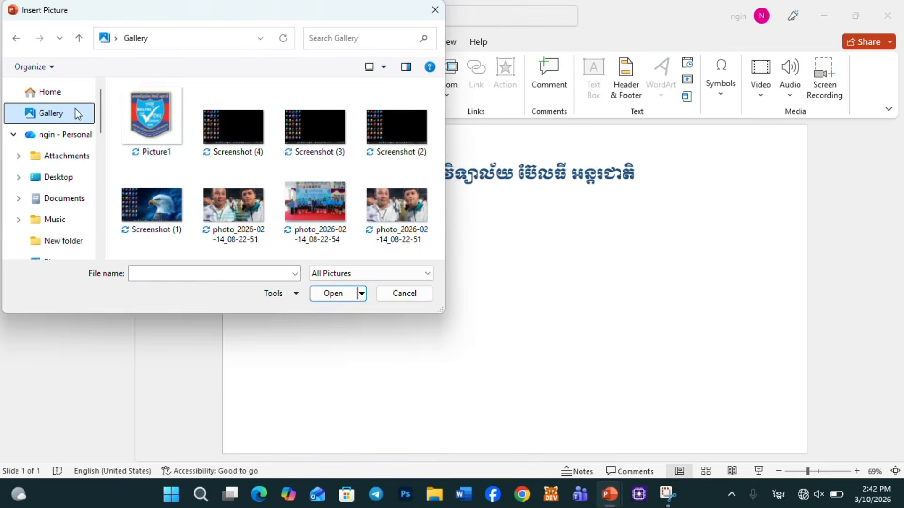
{"action": "left_click", "coordinate": [150, 126]}
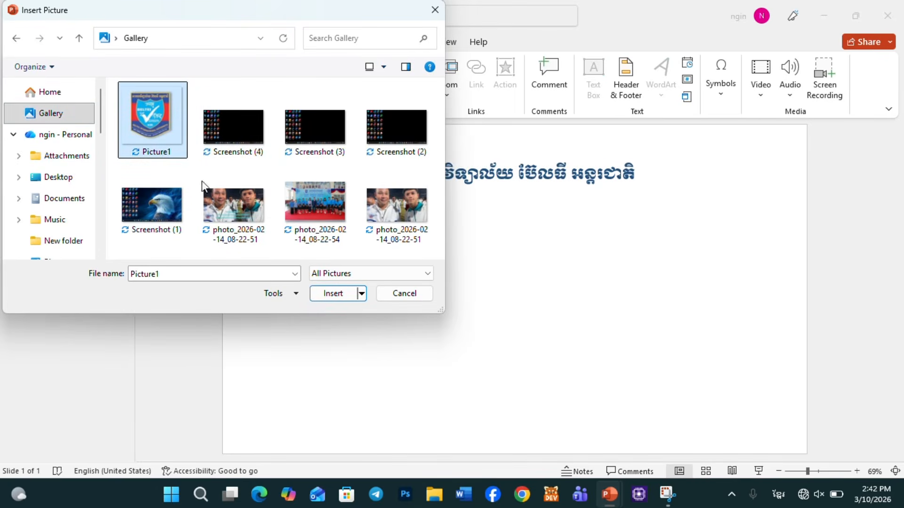
{"action": "left_click", "coordinate": [331, 297]}
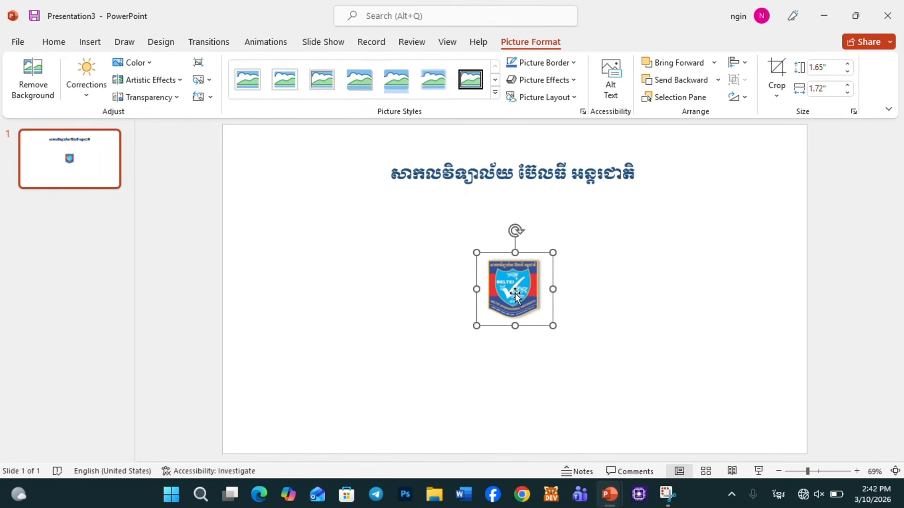
Place the logo just left of the Khmer title and nudge the title box slightly up and to the right
{"action": "left_click_drag", "start_coordinate": [515, 294], "coordinate": [348, 182]}
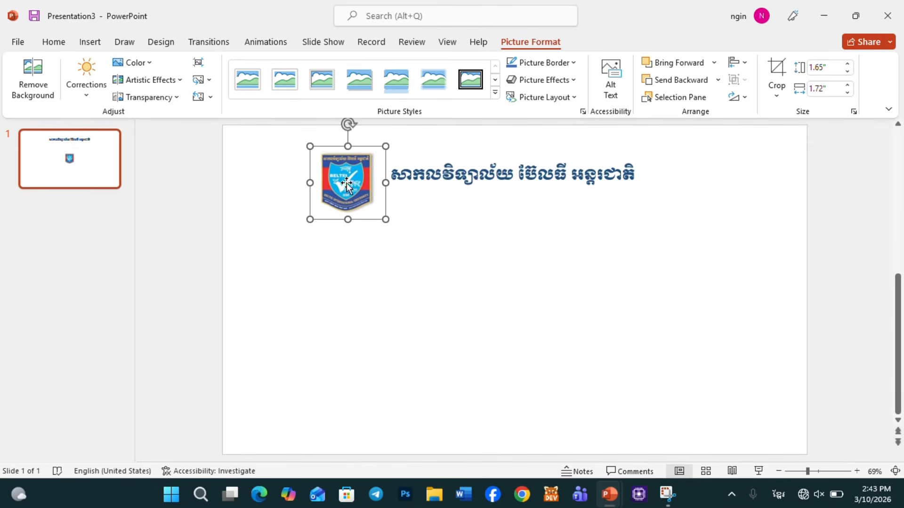
{"action": "left_click", "coordinate": [398, 302]}
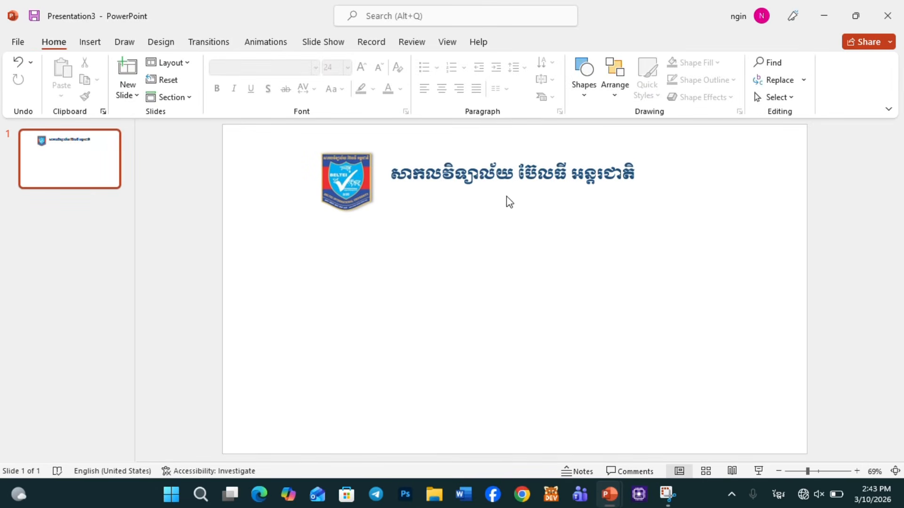
{"action": "left_click", "coordinate": [539, 186]}
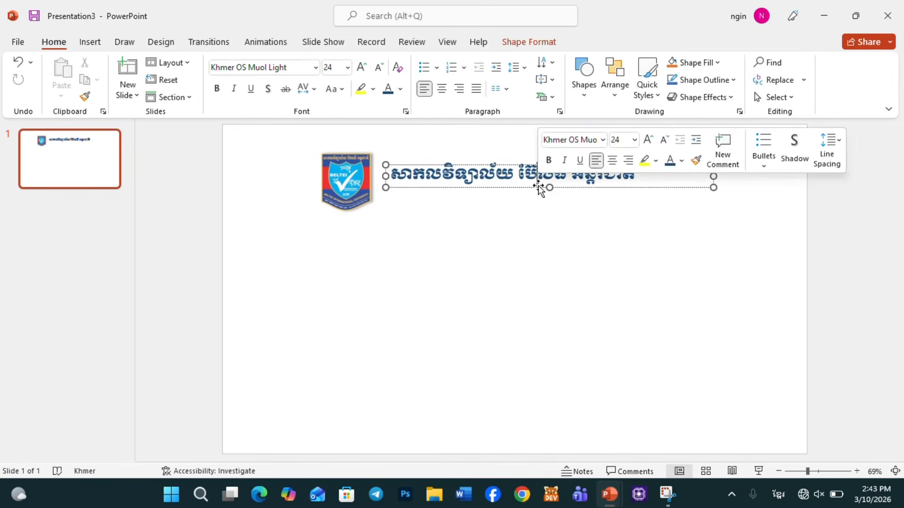
{"action": "left_click_drag", "start_coordinate": [539, 186], "coordinate": [541, 184]}
{"action": "left_click", "coordinate": [502, 248]}
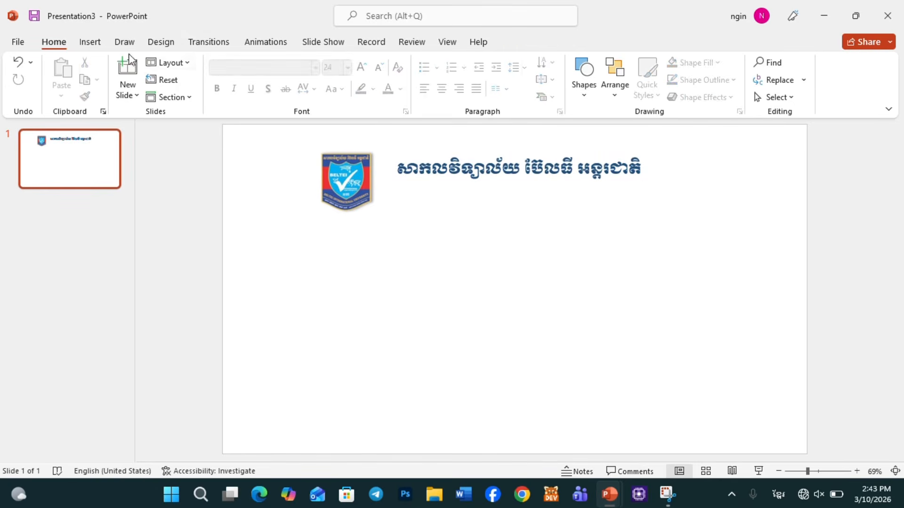
Add a text box directly below the Khmer title, about as wide as it, containing "BELTEI INTERNATIONAL UNIVERSITY"
{"action": "left_click", "coordinate": [89, 41]}
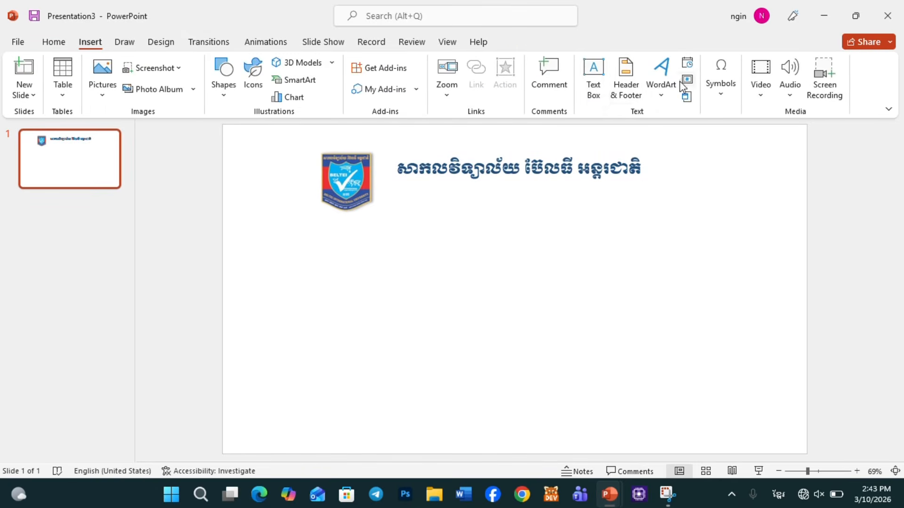
{"action": "left_click", "coordinate": [597, 90]}
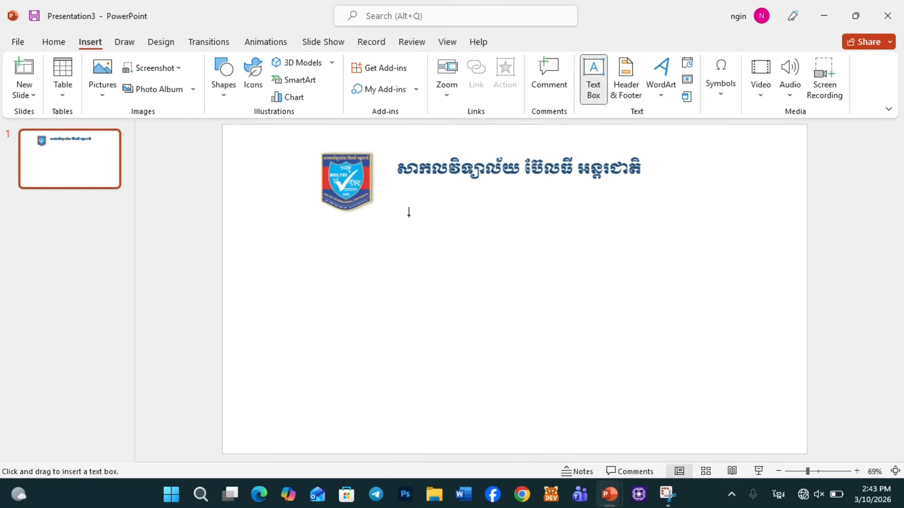
{"action": "left_click_drag", "start_coordinate": [394, 192], "coordinate": [653, 212]}
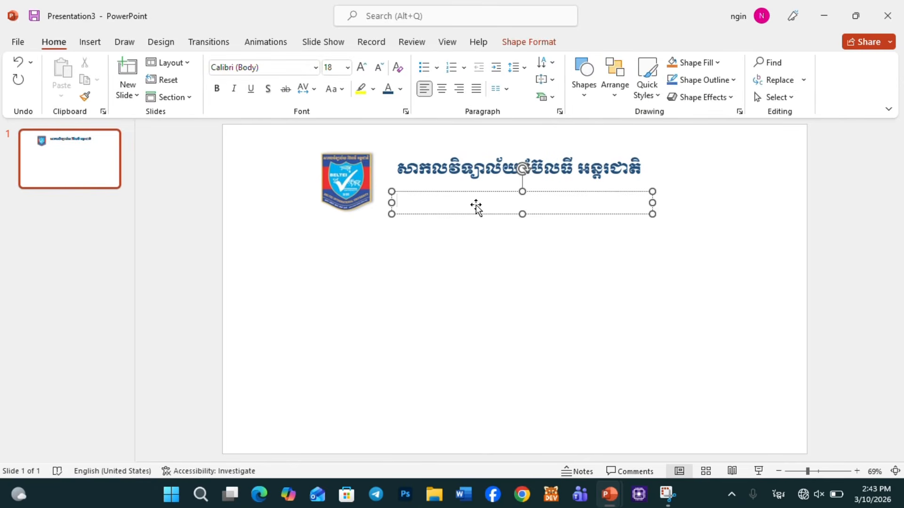
{"action": "key", "text": "alt+shift"}
{"action": "type", "text": "BELTEI INTERNATI"}
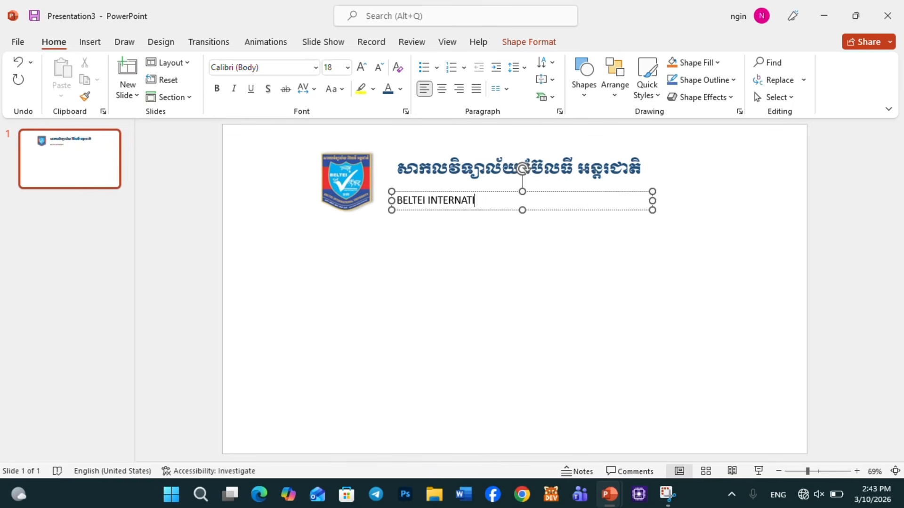
{"action": "type", "text": "ONAL UNIVERSITY"}
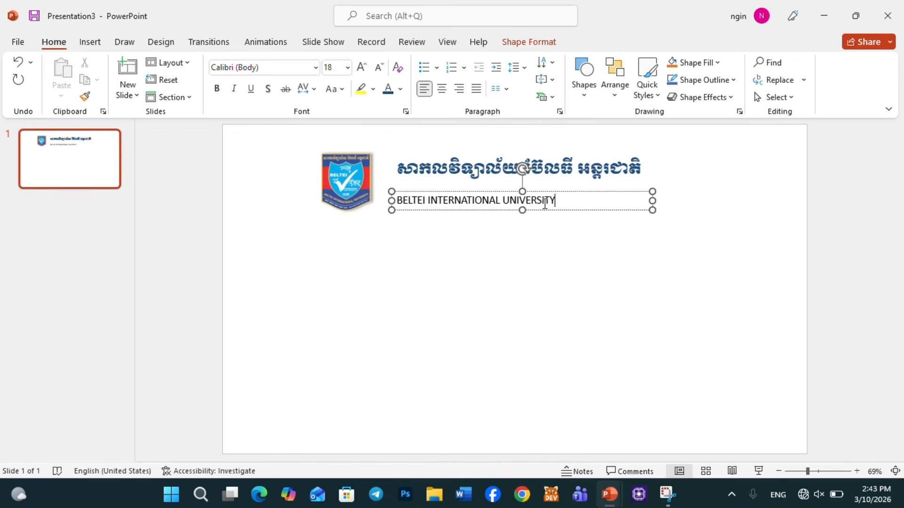
Set the font of the "BELTEI INTERNATIONAL UNIVERSITY" text box to Times New Roman
{"action": "left_click", "coordinate": [470, 210]}
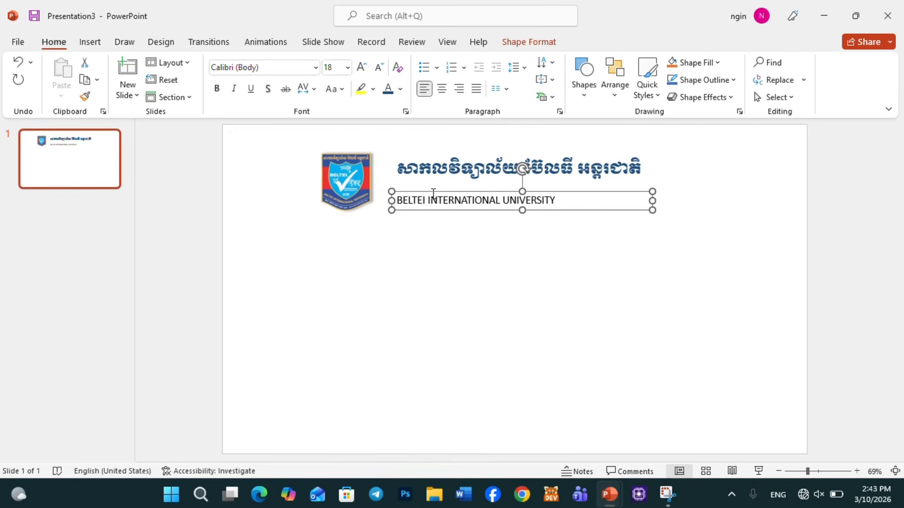
{"action": "left_click", "coordinate": [315, 67]}
{"action": "scroll", "coordinate": [262, 294], "scroll_direction": "down", "scroll_amount": 12}
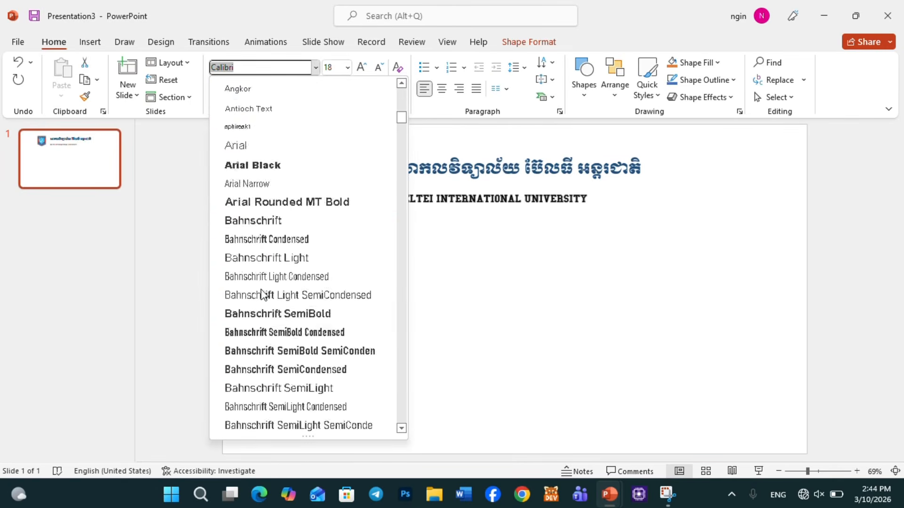
{"action": "scroll", "coordinate": [262, 295], "scroll_direction": "up", "scroll_amount": 15}
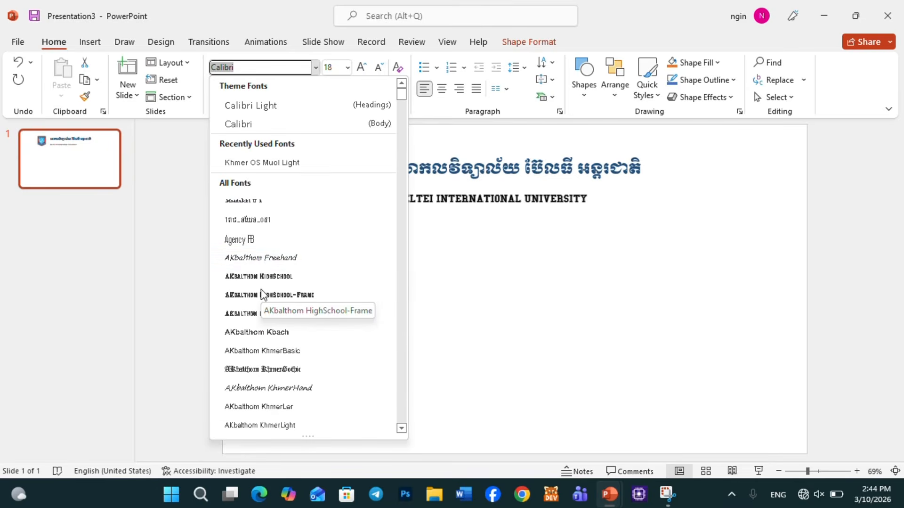
{"action": "left_click", "coordinate": [243, 69]}
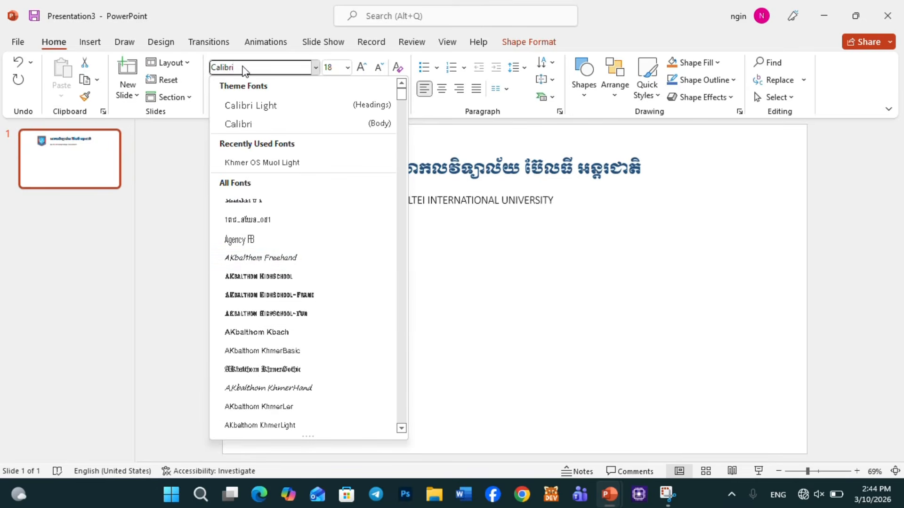
{"action": "key", "text": "BackSpace"}
{"action": "key", "text": "BackSpace"}
{"action": "type", "text": "Times New Roman"}
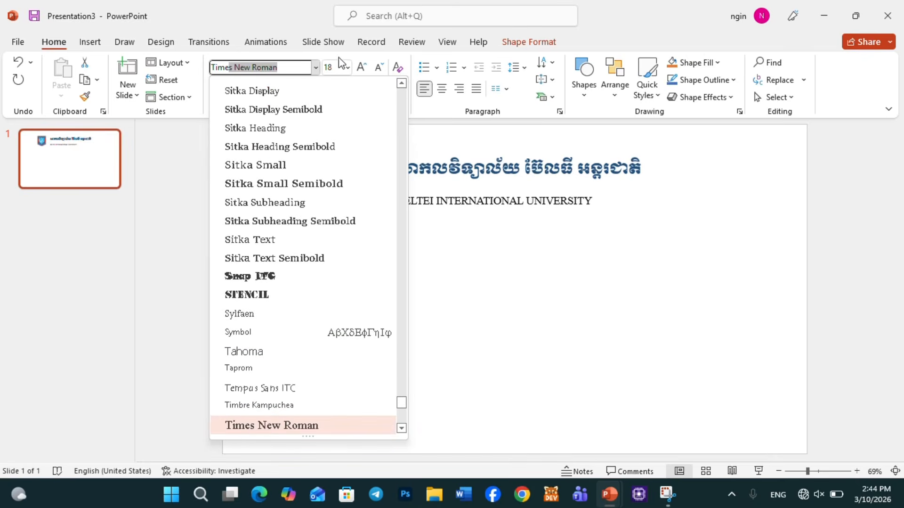
{"action": "key", "text": "Return"}
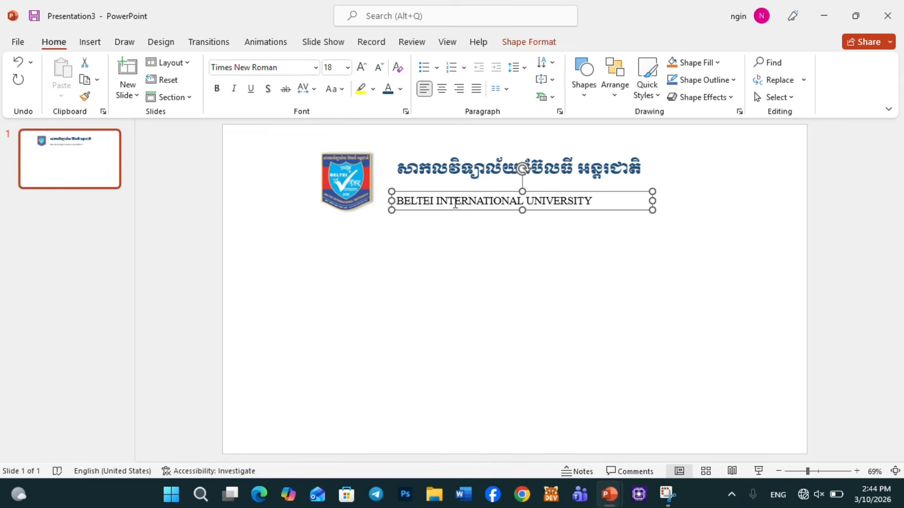
Enlarge the English university name to size 20 and move its box up close beneath the Khmer title, roughly centred under it
{"action": "left_click_drag", "start_coordinate": [472, 209], "coordinate": [490, 202]}
{"action": "left_click", "coordinate": [347, 68]}
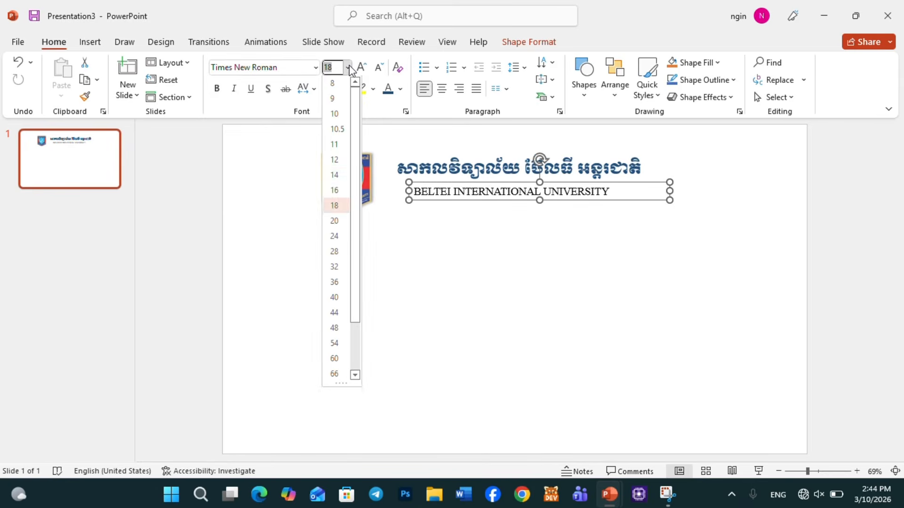
{"action": "left_click", "coordinate": [335, 222]}
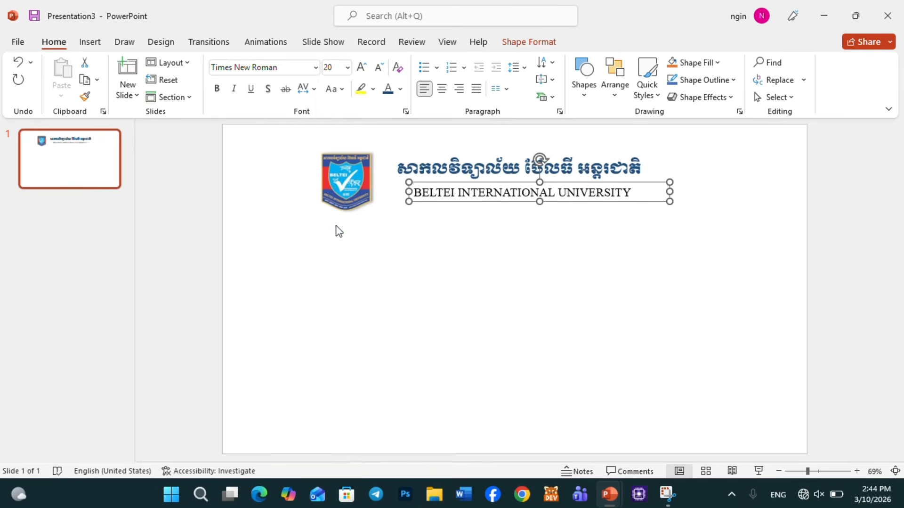
{"action": "left_click_drag", "start_coordinate": [467, 201], "coordinate": [460, 200]}
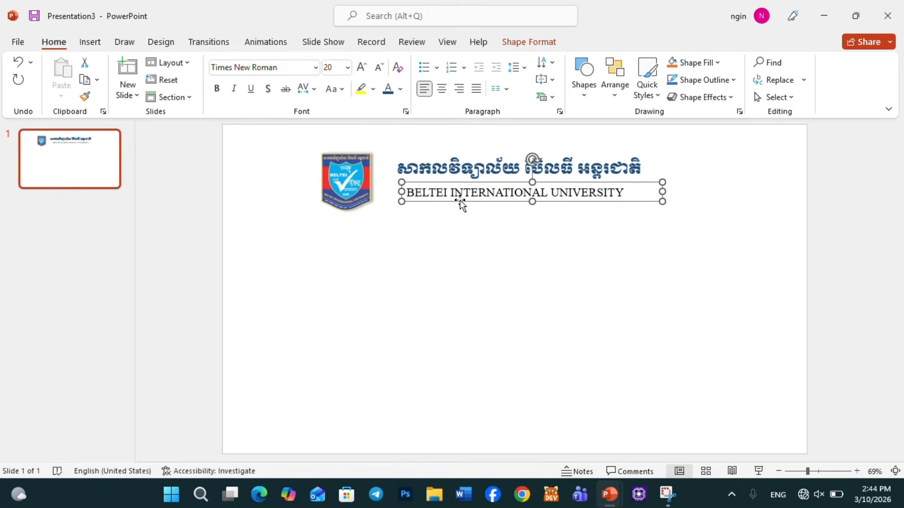
{"action": "left_click", "coordinate": [414, 310]}
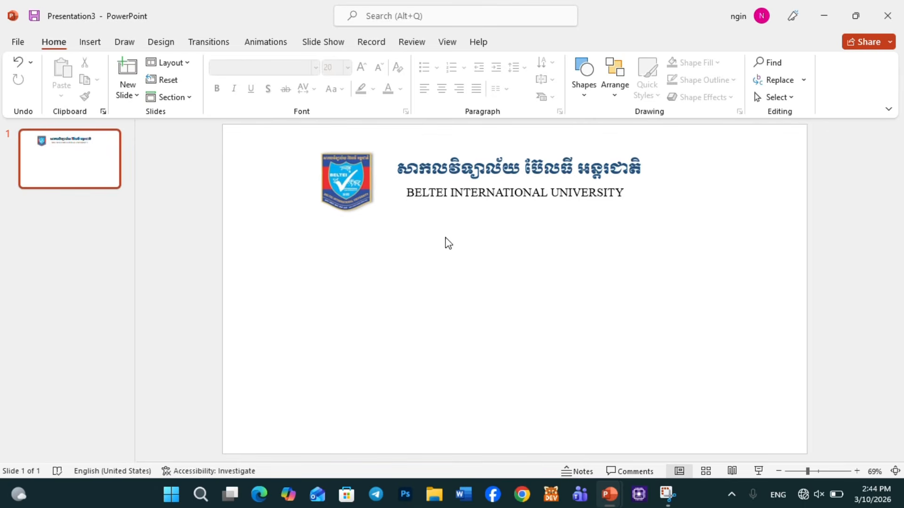
Colour the English university name with the standard Dark Red font colour and deselect the box
{"action": "left_click", "coordinate": [481, 194]}
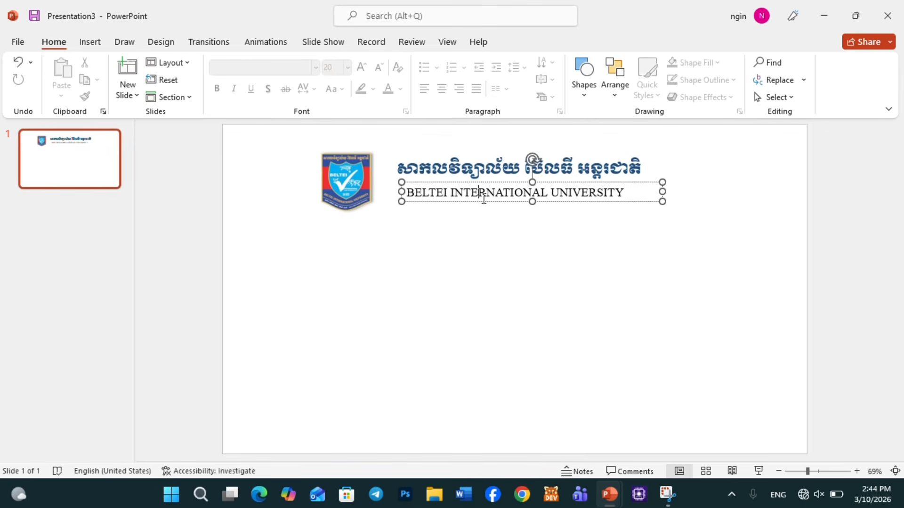
{"action": "left_click", "coordinate": [481, 201]}
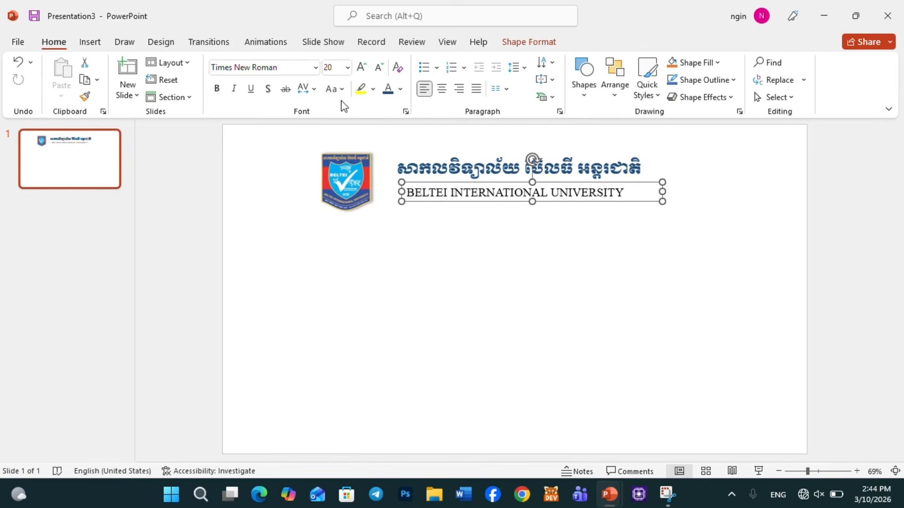
{"action": "left_click", "coordinate": [400, 94]}
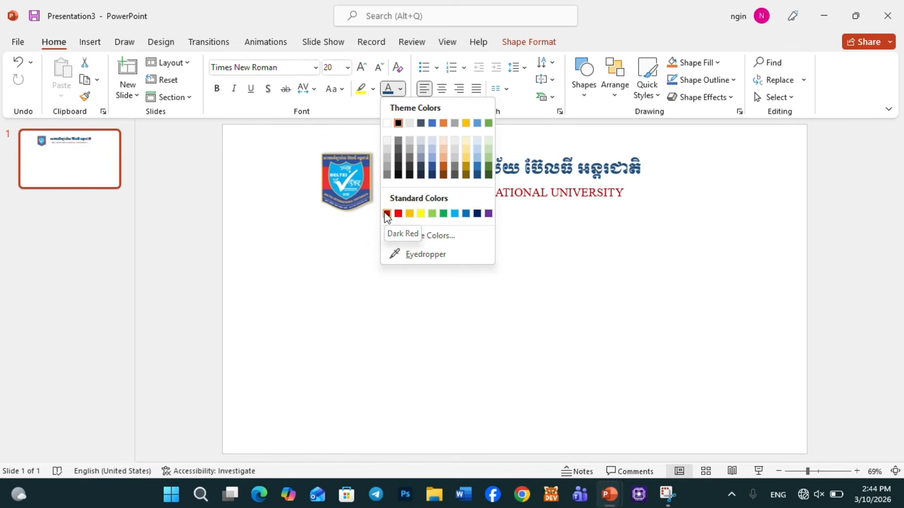
{"action": "left_click", "coordinate": [385, 213]}
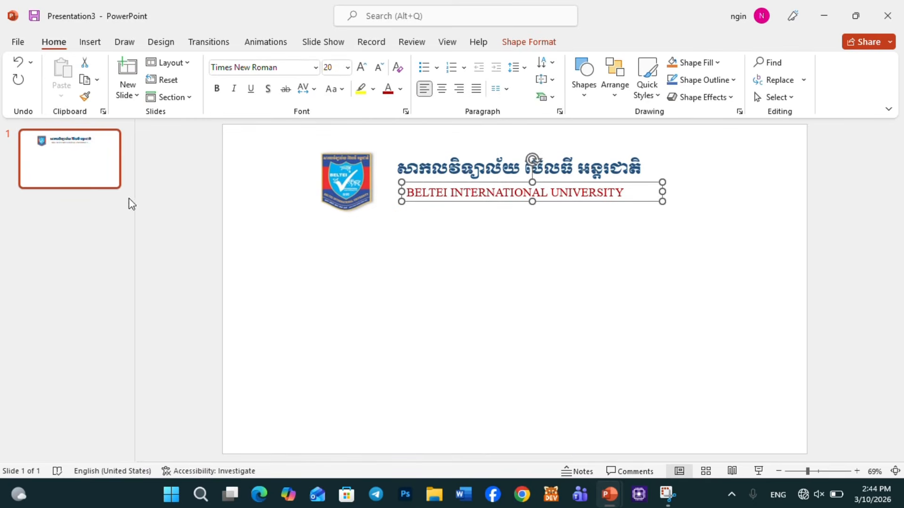
{"action": "left_click", "coordinate": [203, 205]}
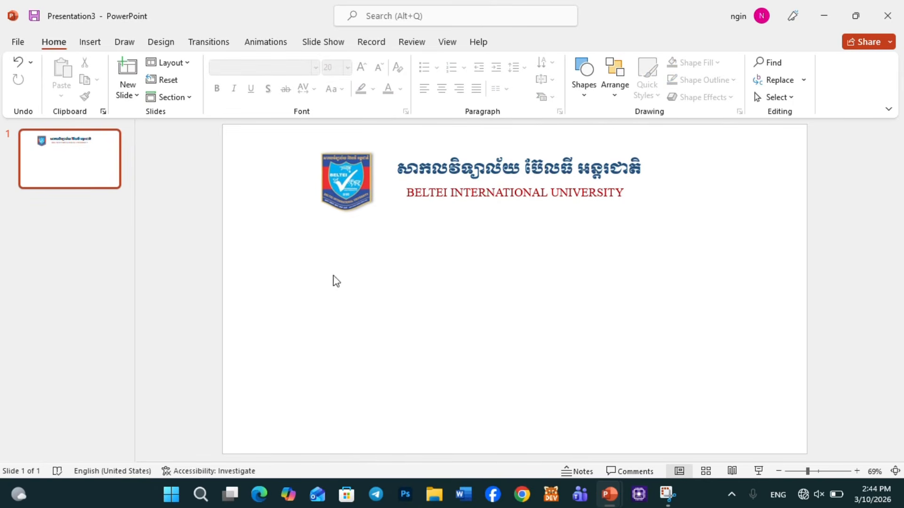
Add a text box a little below the English name, about as wide as that text, containing "TOPIC :"
{"action": "left_click", "coordinate": [90, 42]}
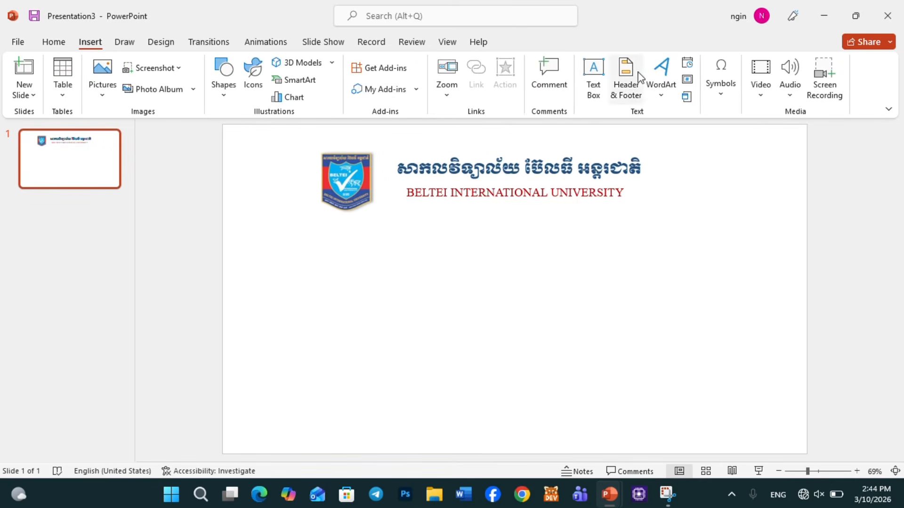
{"action": "left_click", "coordinate": [593, 83]}
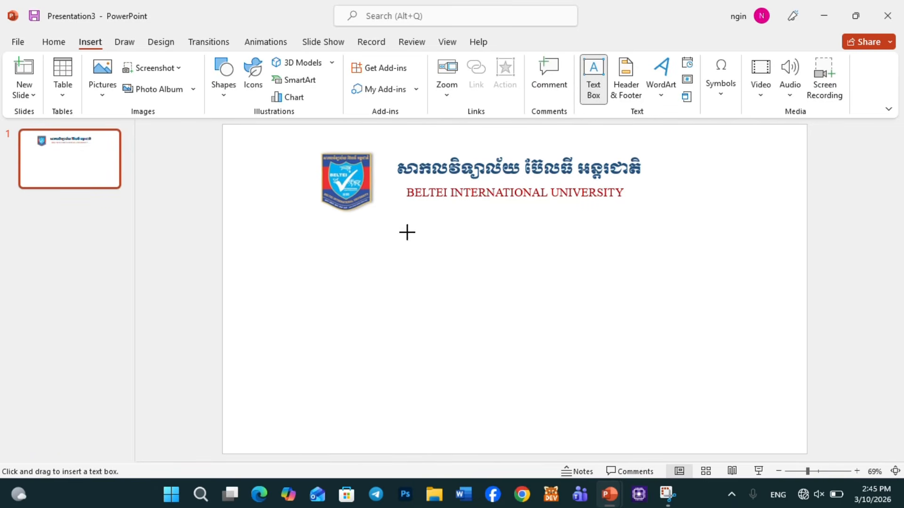
{"action": "left_click_drag", "start_coordinate": [408, 232], "coordinate": [626, 266]}
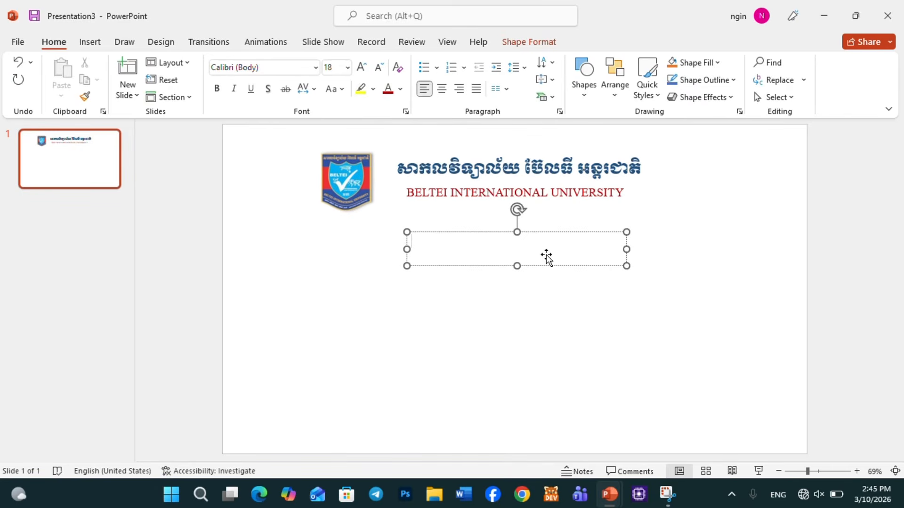
{"action": "type", "text": "t"}
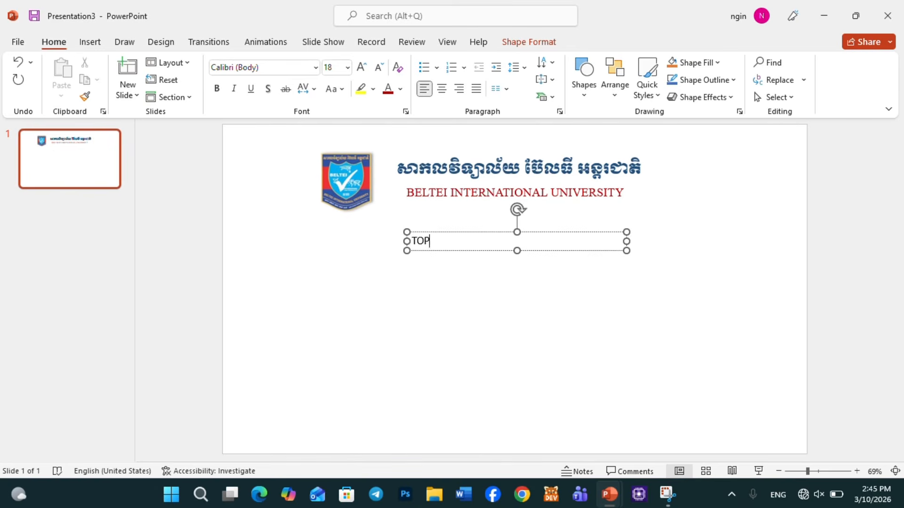
{"action": "type", "text": "OPIC :"}
Format the "TOPIC :" text in Times New Roman at size 32 and nudge its box slightly to the right
{"action": "left_click", "coordinate": [448, 253]}
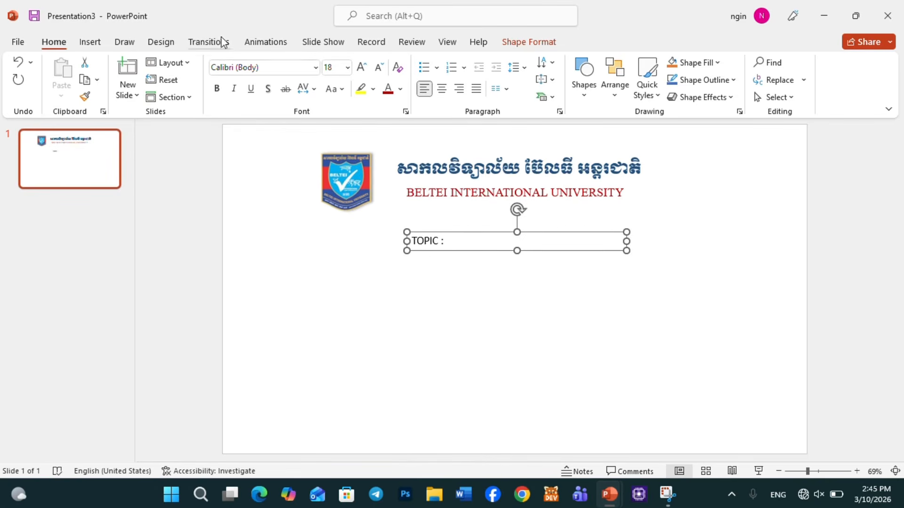
{"action": "left_click", "coordinate": [315, 67]}
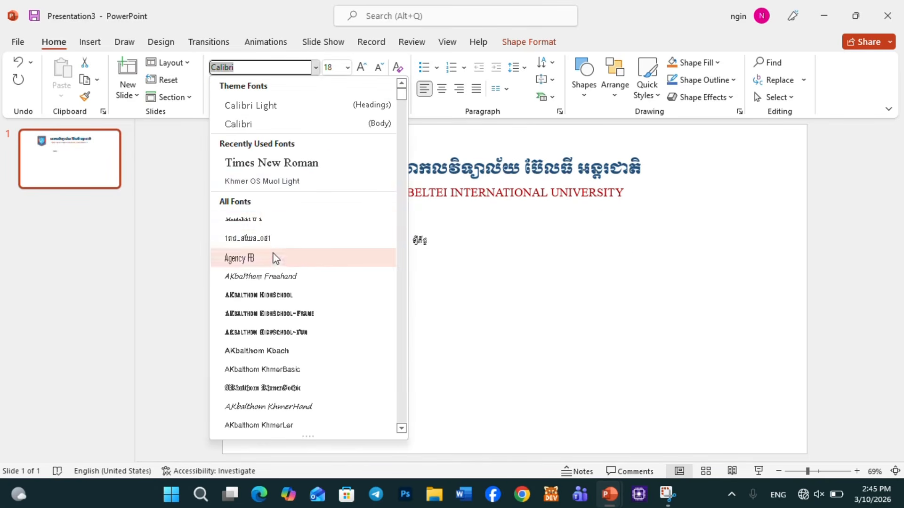
{"action": "left_click", "coordinate": [267, 169]}
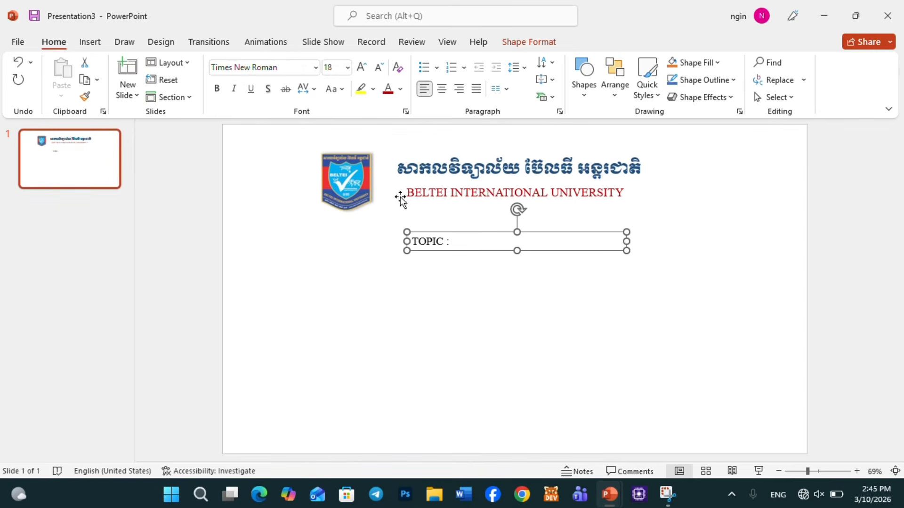
{"action": "left_click", "coordinate": [348, 69]}
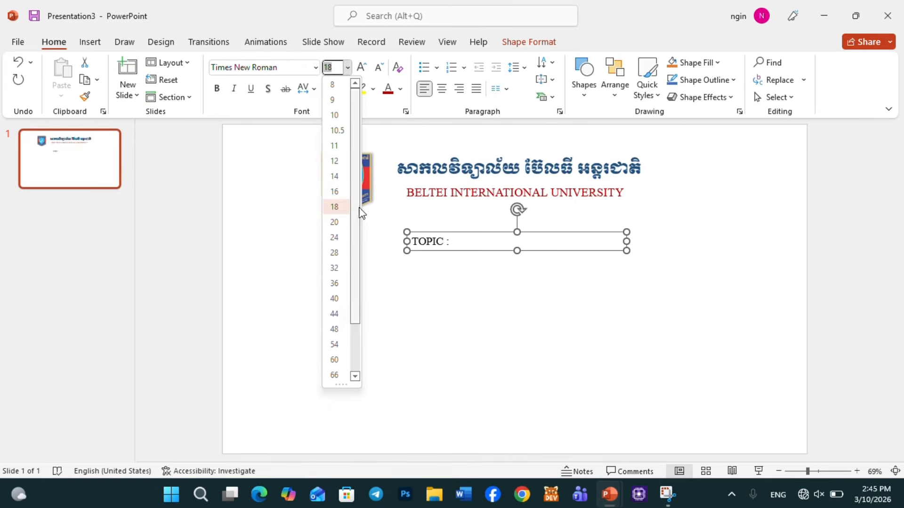
{"action": "left_click", "coordinate": [335, 267]}
{"action": "mouse_move", "coordinate": [470, 259]}
{"action": "left_mouse_down"}
{"action": "mouse_move", "coordinate": [462, 257]}
{"action": "mouse_move", "coordinate": [509, 243]}
{"action": "mouse_move", "coordinate": [480, 261]}
{"action": "left_mouse_up"}
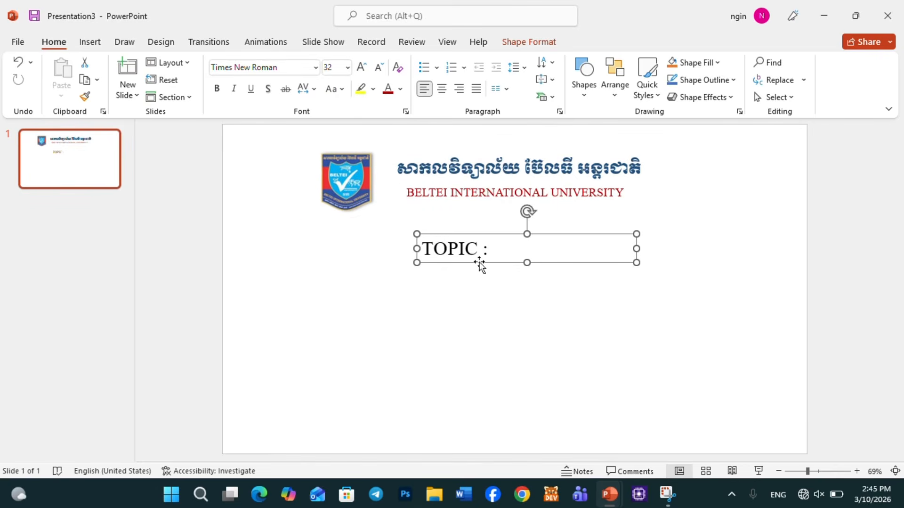
Colour the "TOPIC :" text with the standard Blue font colour, nudge its box slightly left and deselect it
{"action": "left_click", "coordinate": [400, 89]}
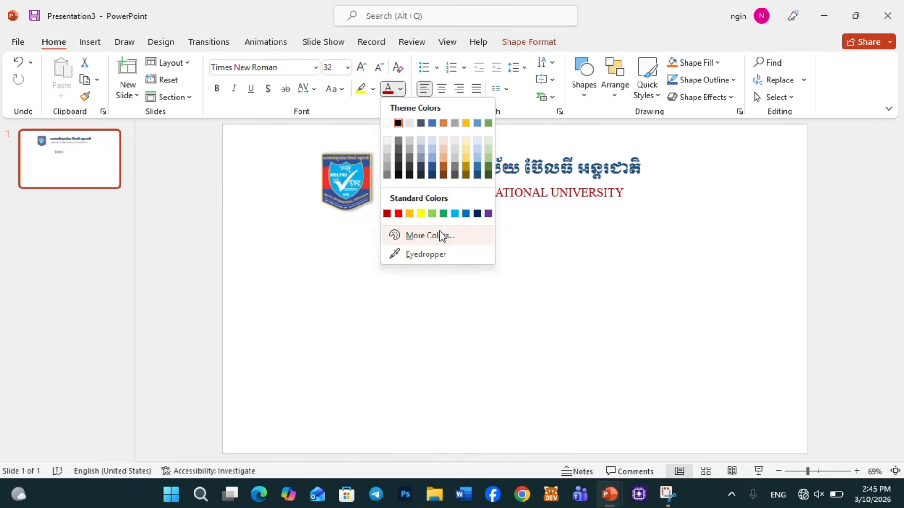
{"action": "left_click", "coordinate": [466, 213]}
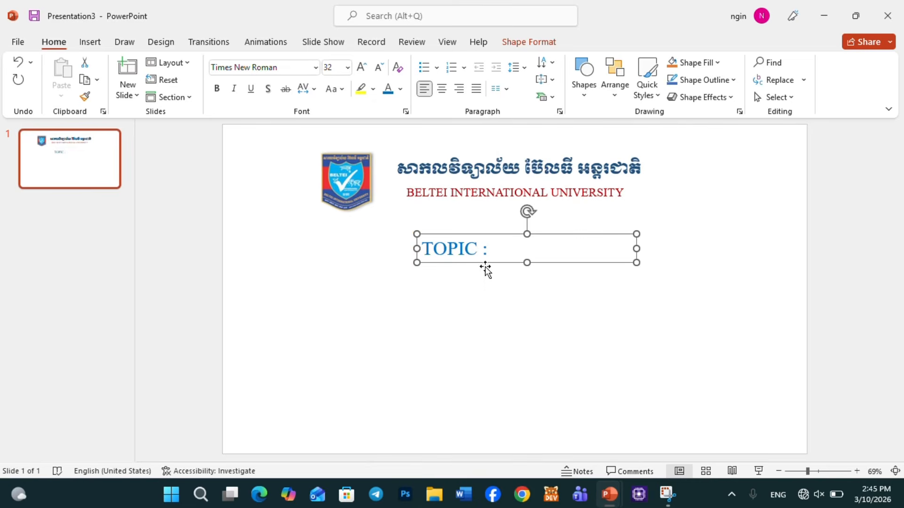
{"action": "mouse_move", "coordinate": [480, 261]}
{"action": "left_mouse_down"}
{"action": "mouse_move", "coordinate": [468, 261]}
{"action": "mouse_move", "coordinate": [475, 261]}
{"action": "left_mouse_up"}
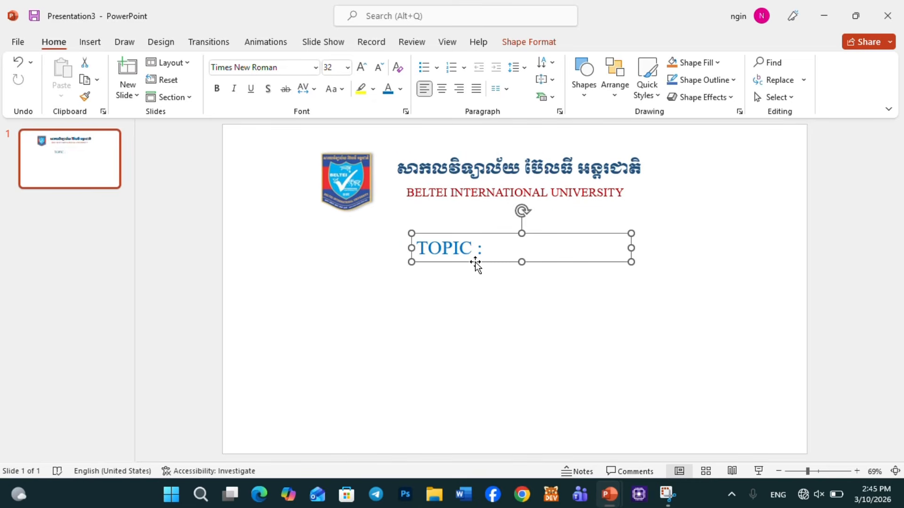
{"action": "left_click", "coordinate": [441, 318]}
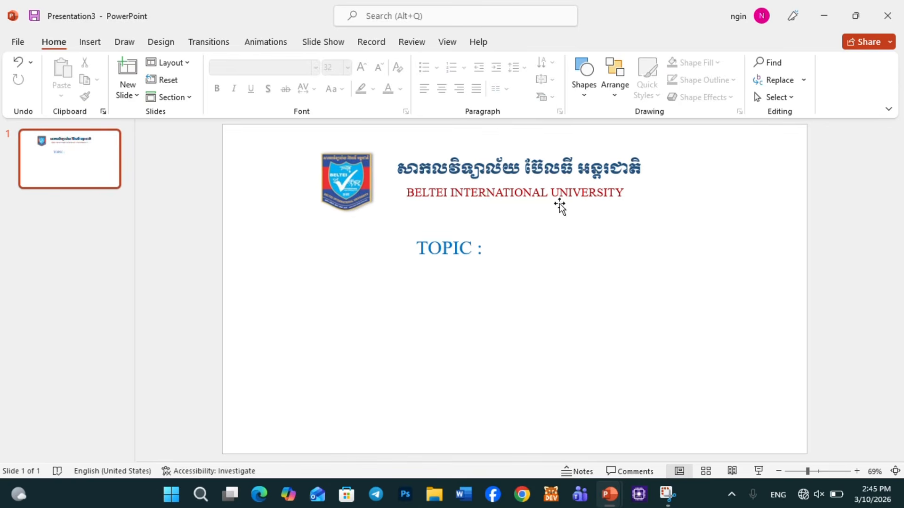
Place the text cursor at the end of the "TOPIC :" line
{"action": "left_click", "coordinate": [488, 248]}
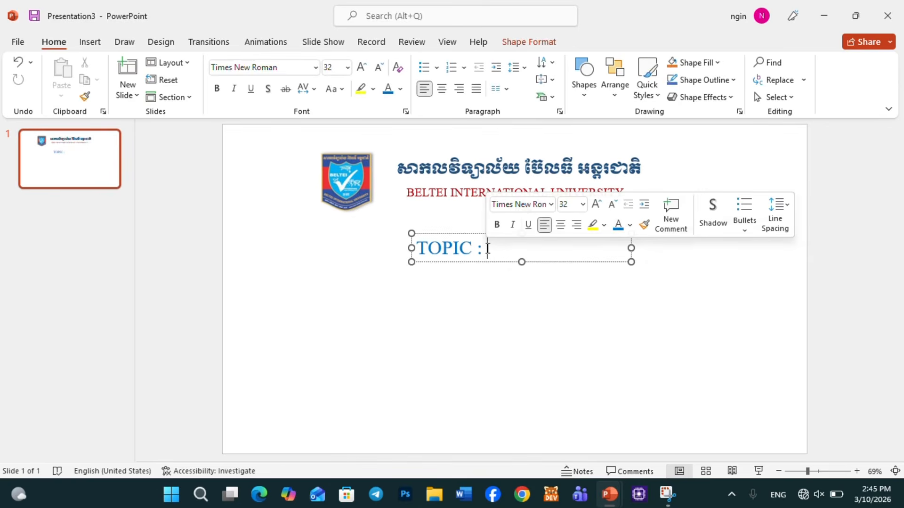